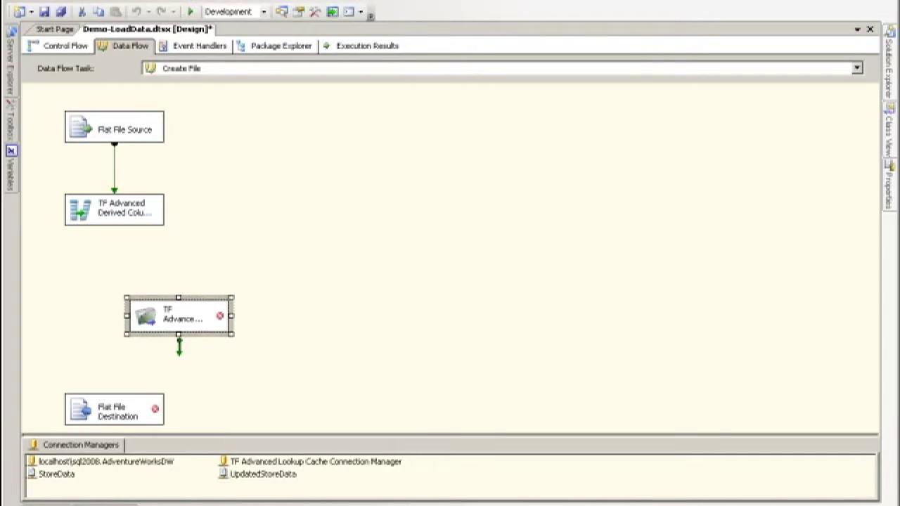
Step: Review the Load Cache data flow and the cache connection manager's columns and input parameters, and return to the Create File data flow
click(66, 47)
double_click(376, 137)
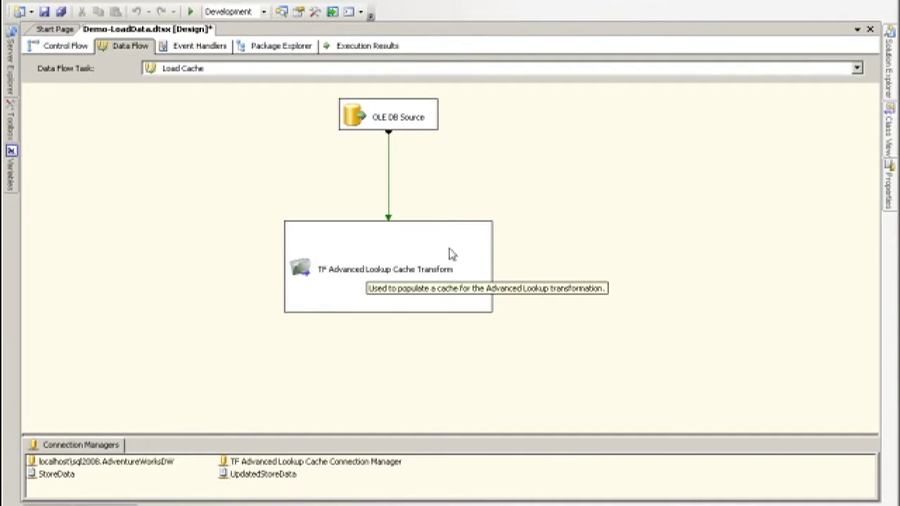
click(374, 464)
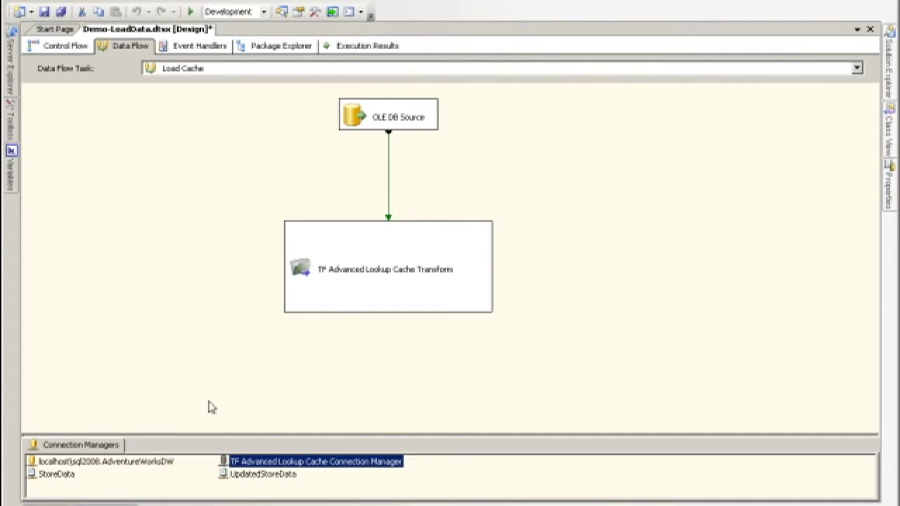
double_click(235, 464)
drag(211, 29, 471, 11)
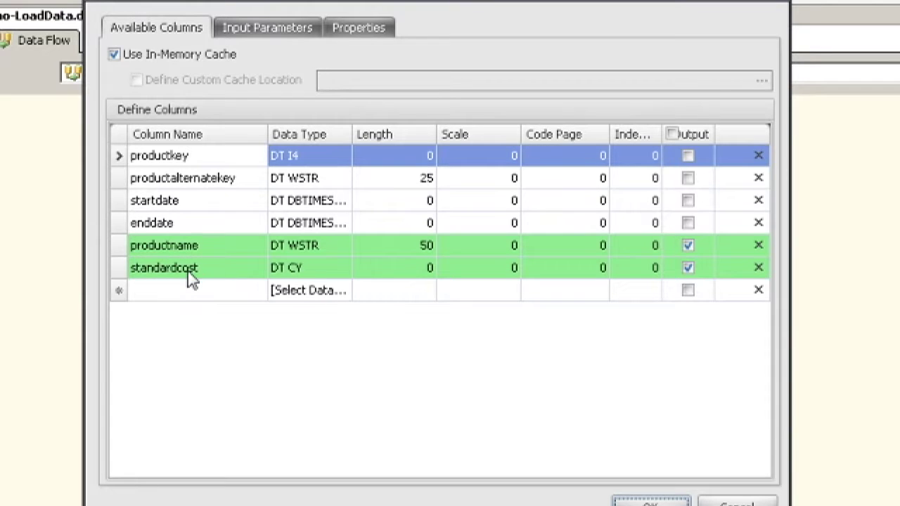
click(289, 31)
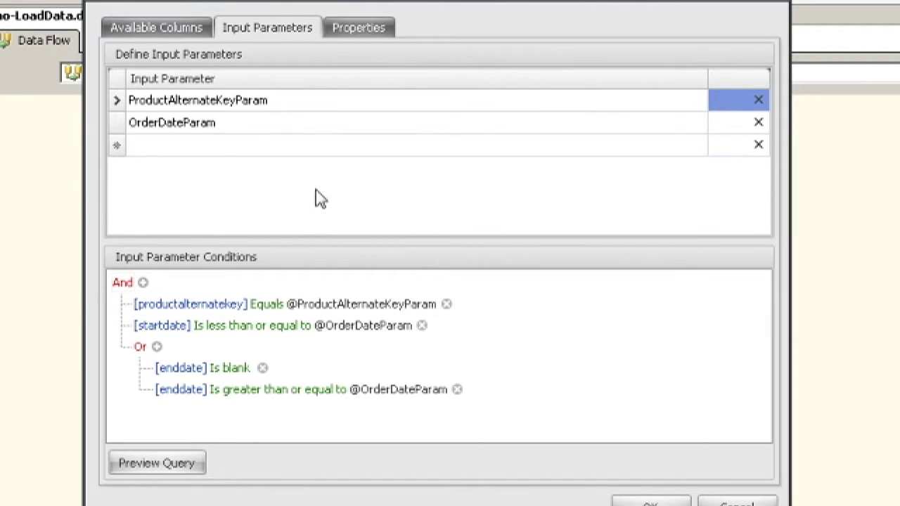
click(324, 98)
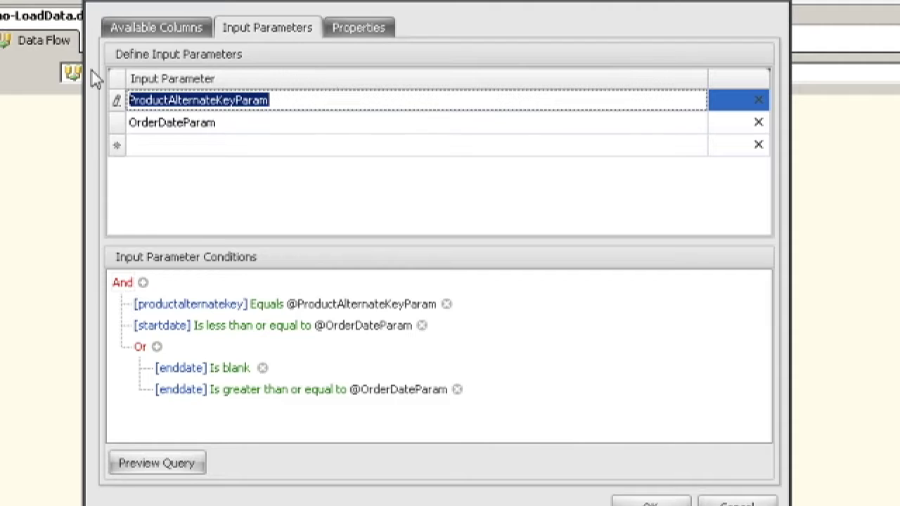
click(237, 125)
click(171, 26)
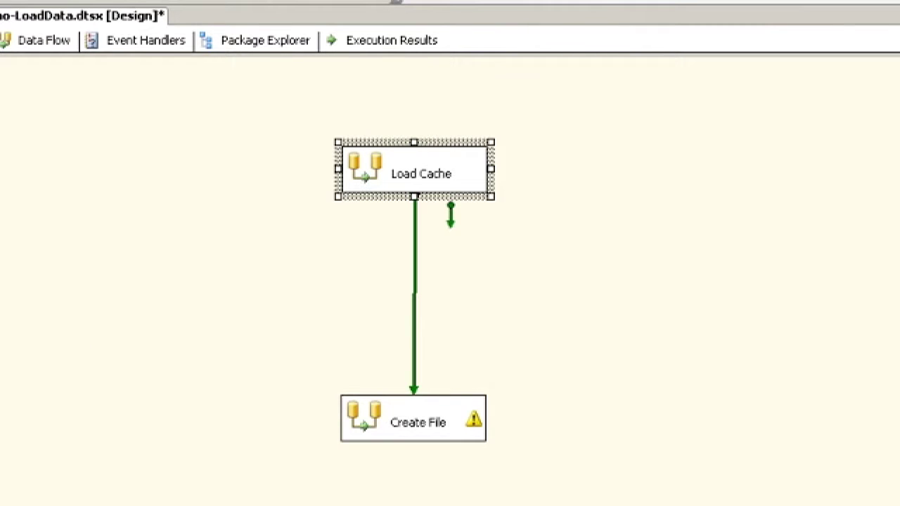
double_click(372, 422)
Step: Try to connect the TF Advanced Derived Column output to the existing cache transform and configure that transform
click(21, 291)
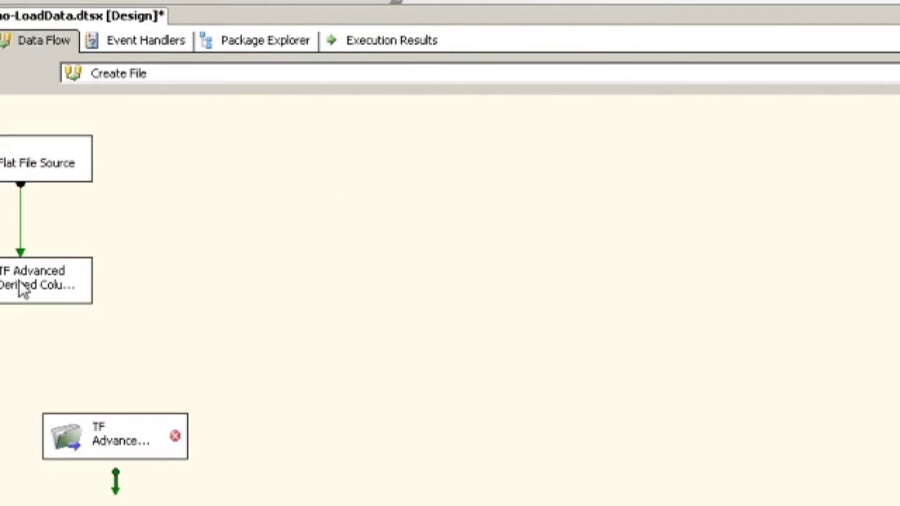
drag(20, 330, 74, 441)
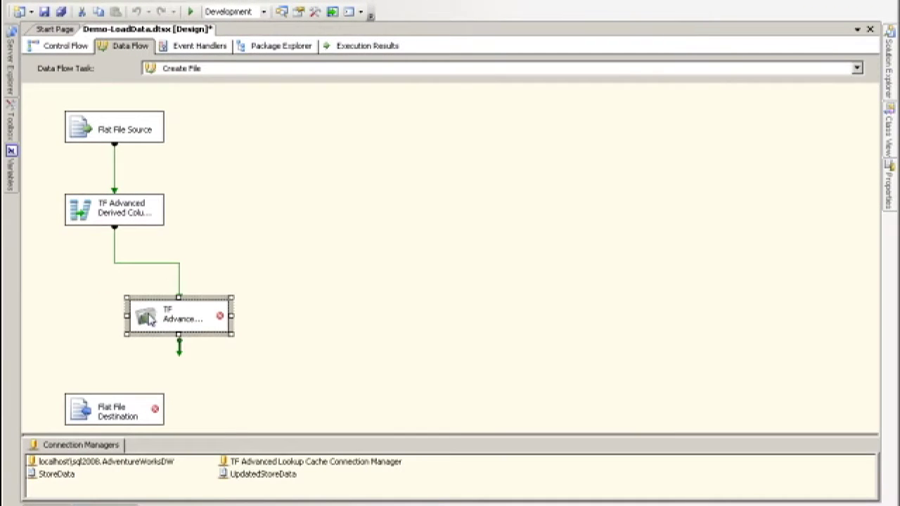
double_click(150, 320)
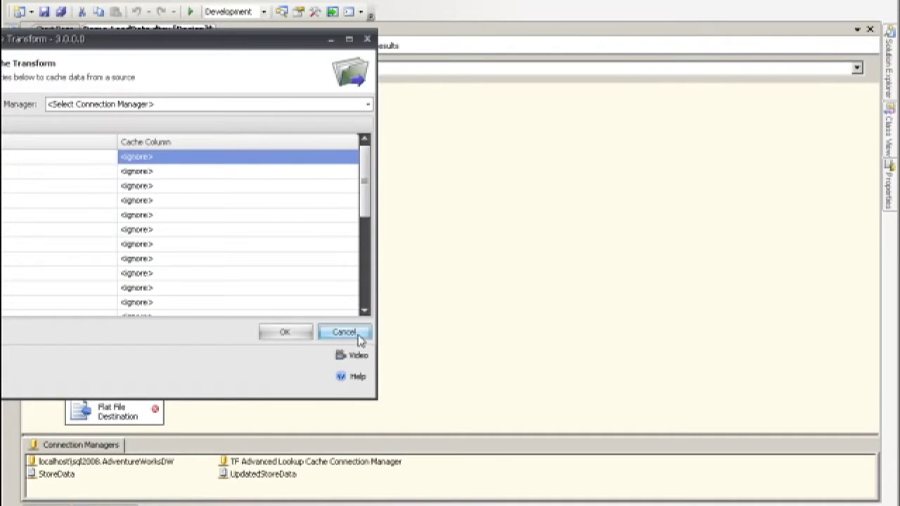
click(358, 338)
Step: Replace the cache transform with a TF Advanced Lookup Transform and connect the TF Advanced Derived Column output to it
key(Delete)
key(Return)
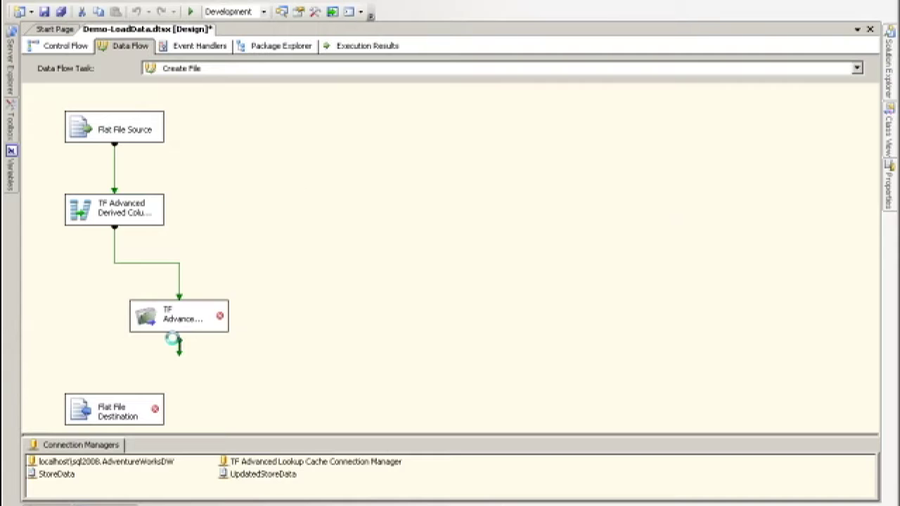
mouse_move(11, 120)
drag(92, 288, 179, 309)
click(136, 210)
drag(114, 237, 177, 309)
Step: Assign the TF Advanced Lookup Cache Connection Manager as the lookup transform's cache connection
double_click(177, 310)
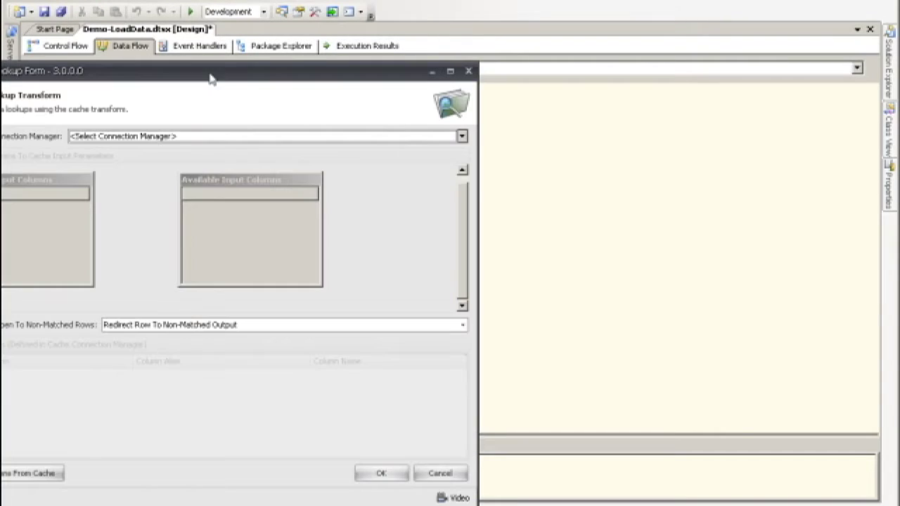
mouse_move(189, 70)
mouse_down()
mouse_move(444, 97)
mouse_move(484, 28)
mouse_move(474, 28)
mouse_up()
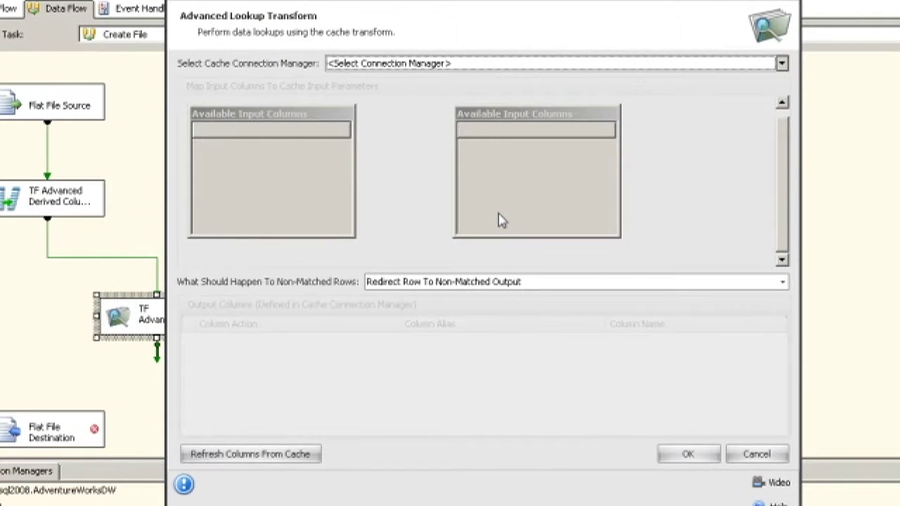
click(435, 68)
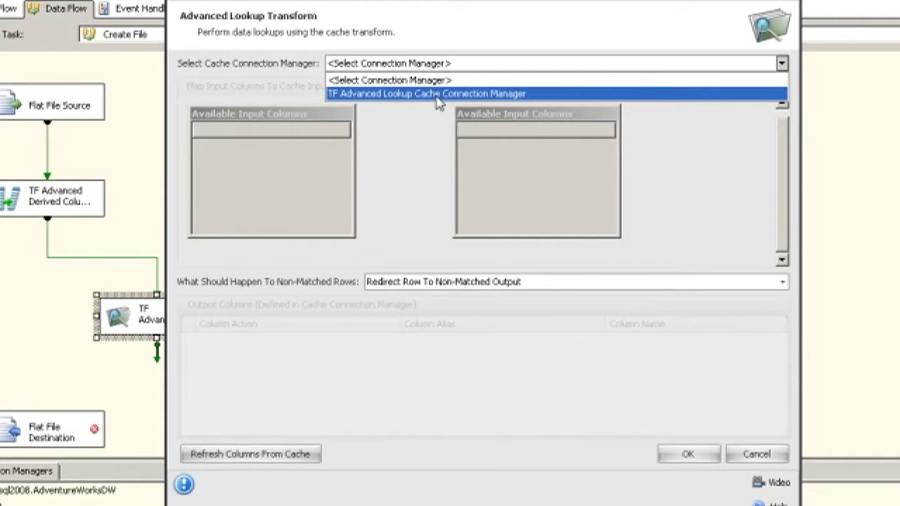
click(434, 97)
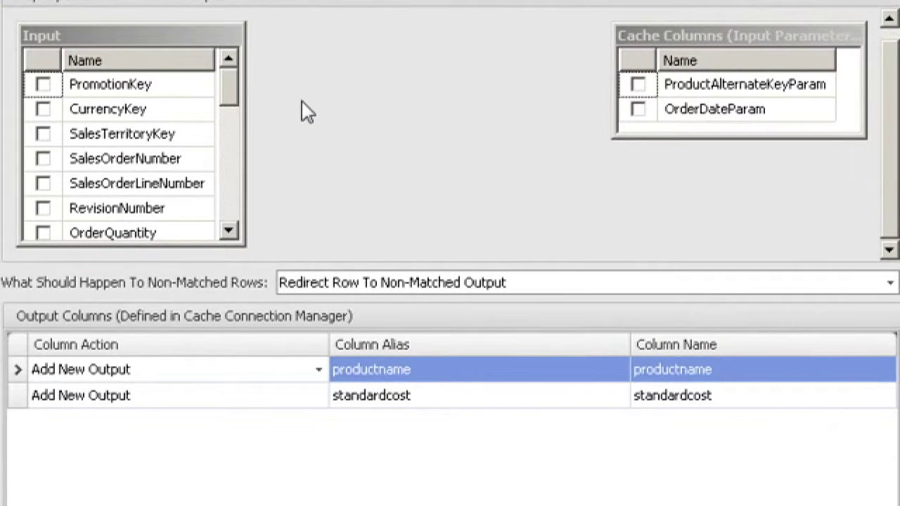
Step: Map FullDateAlternateKey to OrderDateParam and ProductAlternateKey to ProductAlternateKeyParam in the lookup transform
drag(232, 89, 219, 215)
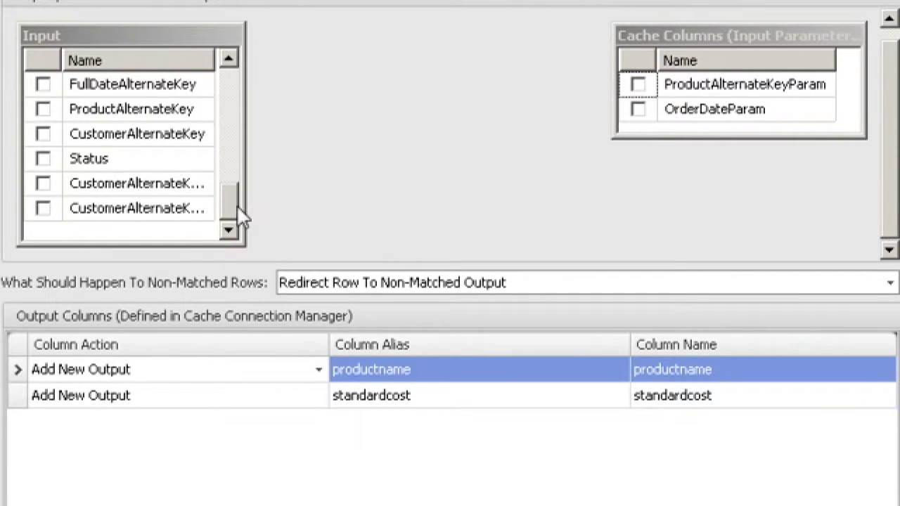
scroll(230, 207, up, 2)
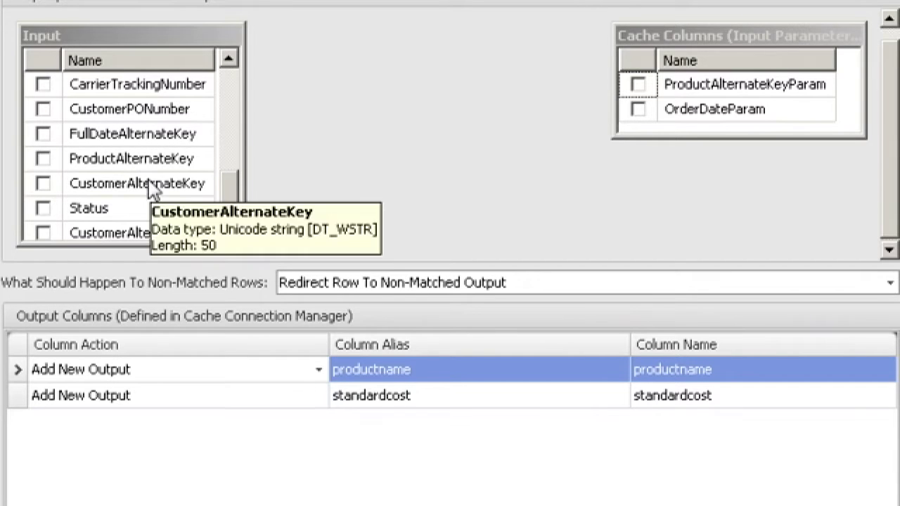
click(140, 141)
drag(139, 141, 668, 112)
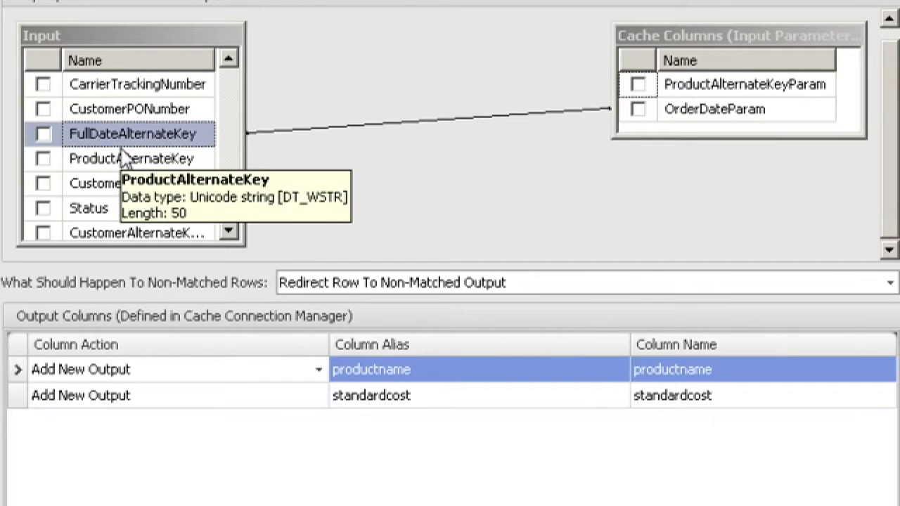
drag(112, 161, 652, 85)
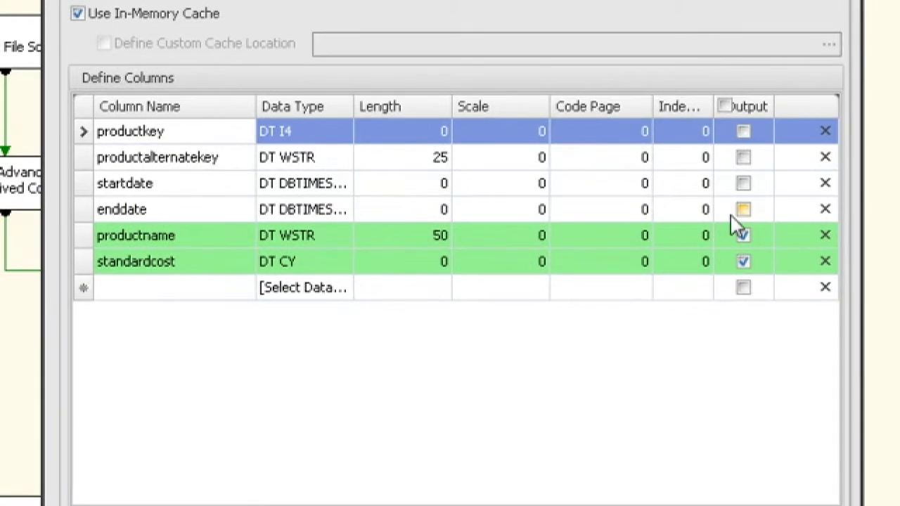
Step: Mark enddate as an output column in the cache connection manager and refresh the lookup transform's columns from the cache
click(552, 186)
key(Return)
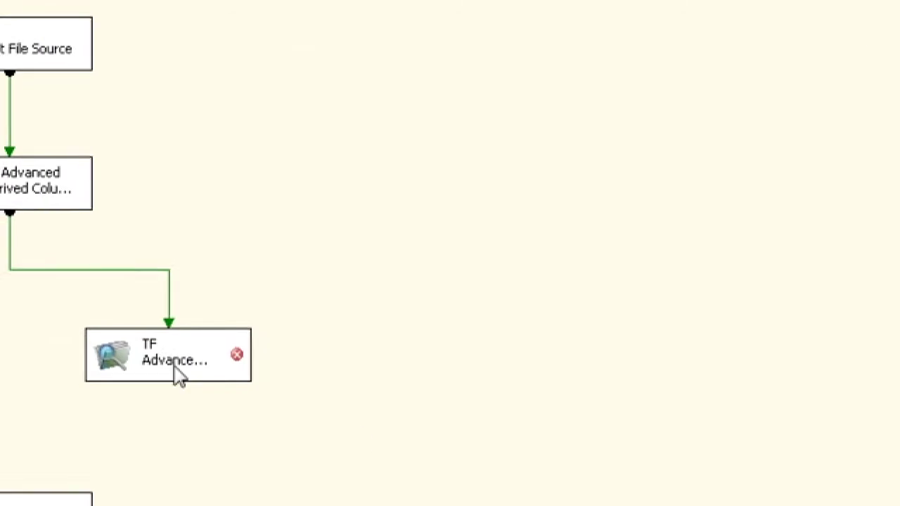
double_click(195, 319)
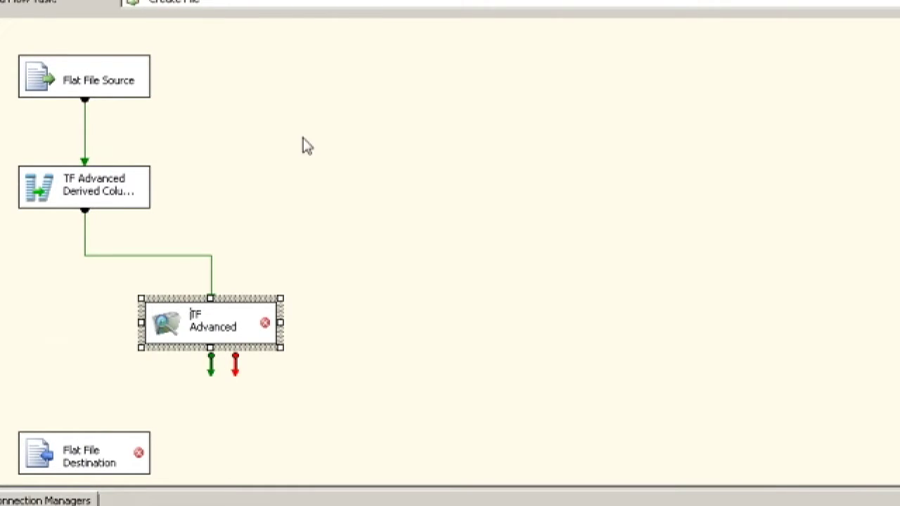
drag(7, 2, 551, 1)
click(299, 500)
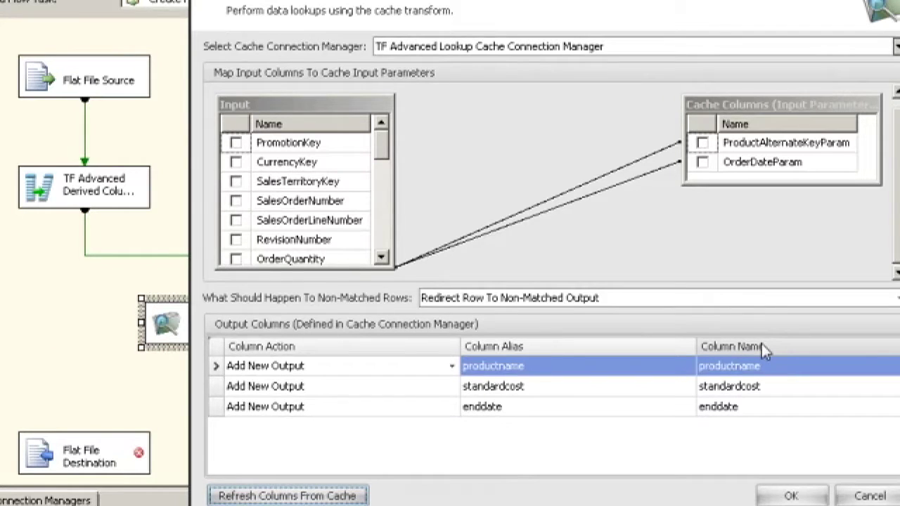
Step: Examine the options for non-matched rows and the column actions available for the enddate output, leaving the settings unchanged
click(589, 299)
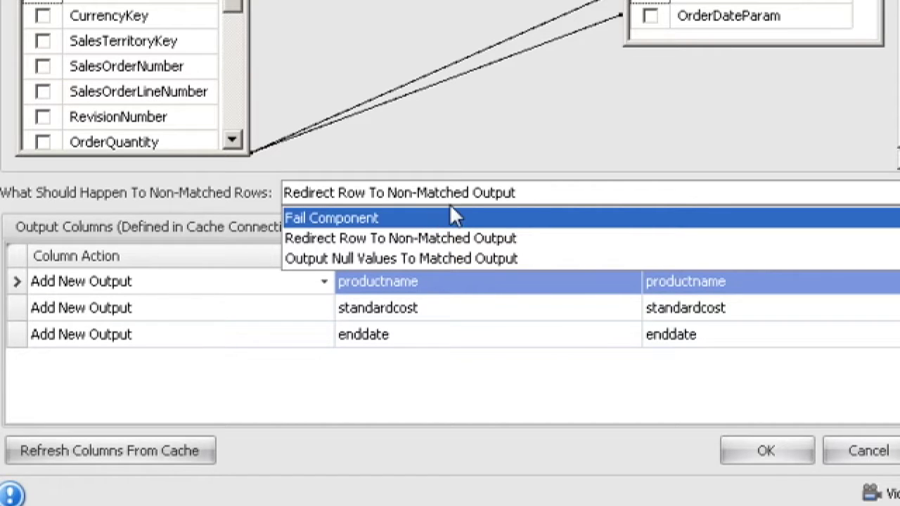
click(219, 246)
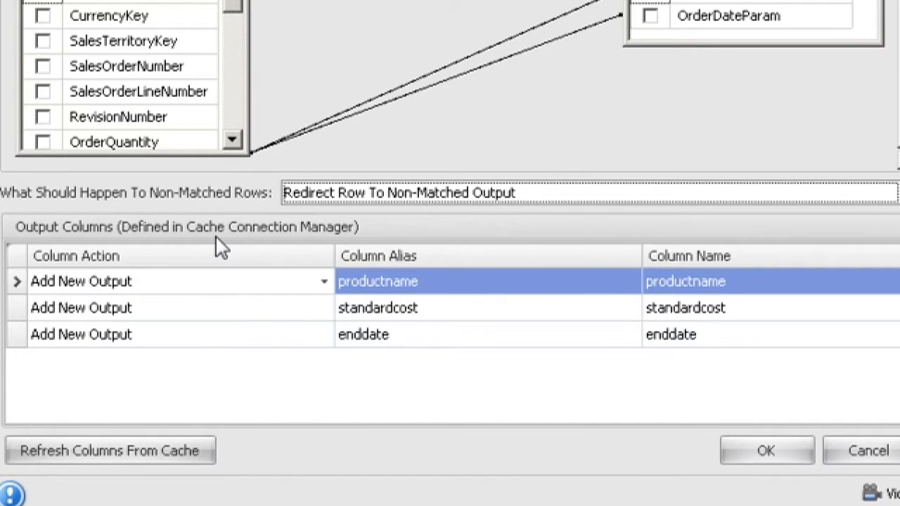
click(248, 338)
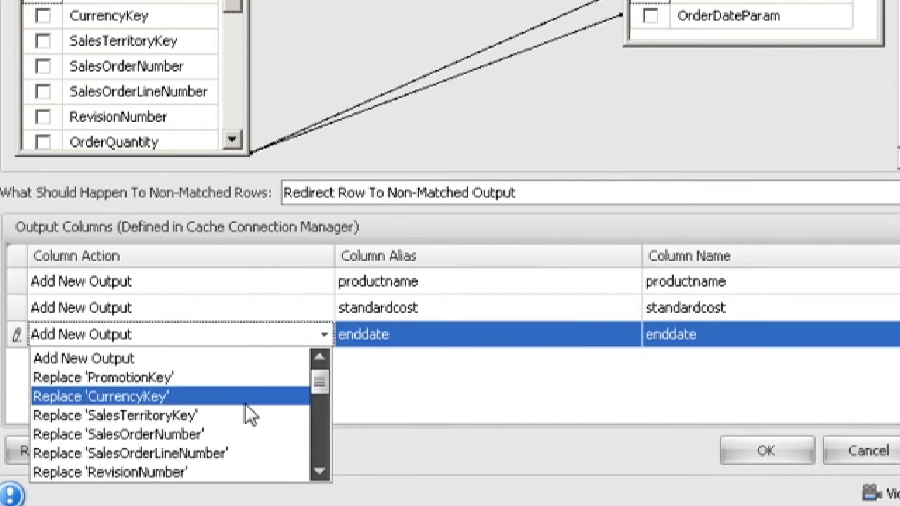
scroll(251, 415, down, 1)
scroll(250, 415, down, 4)
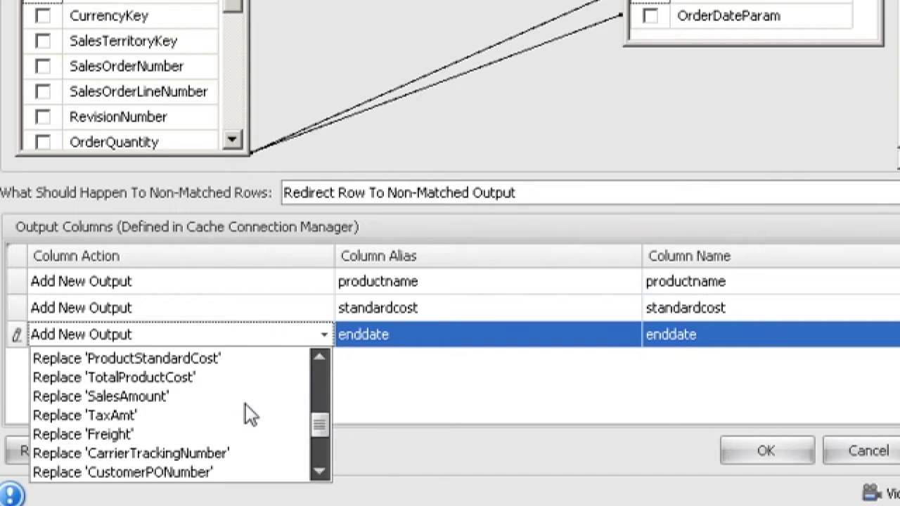
scroll(251, 414, down, 1)
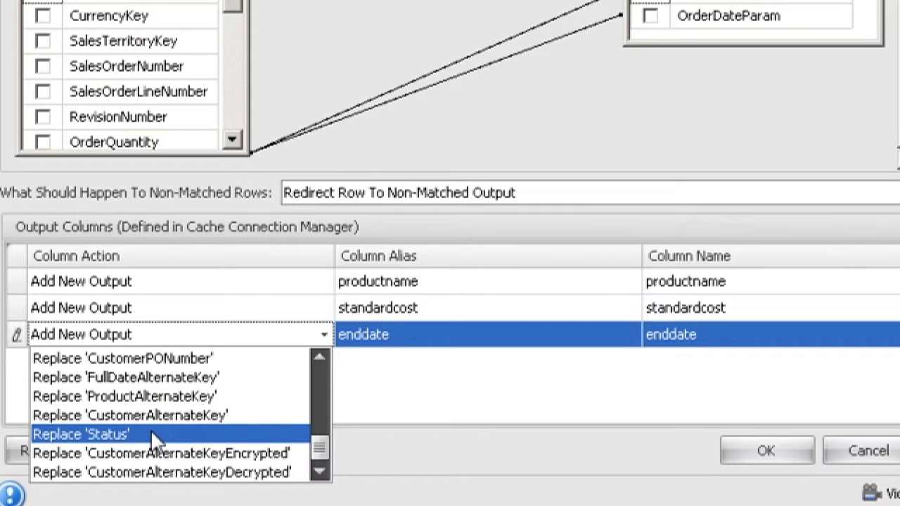
click(361, 380)
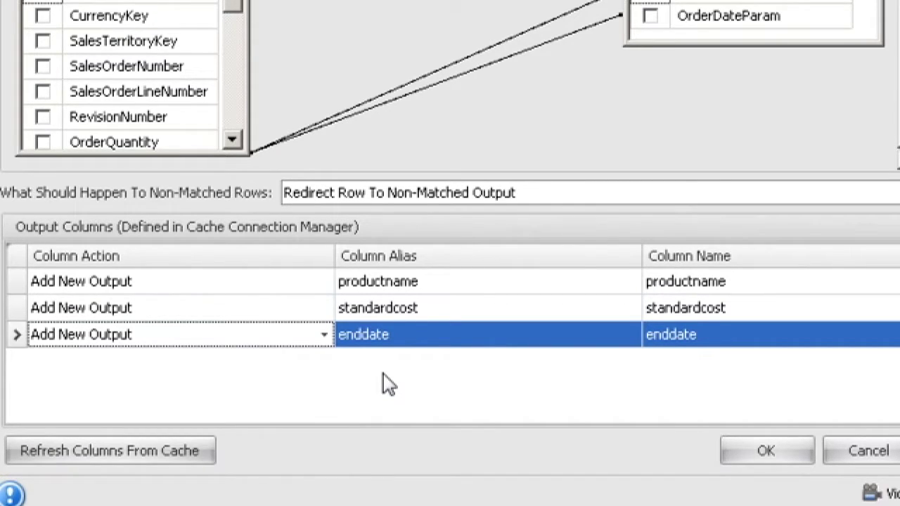
Step: Try the alias EndProductDate for the enddate output column, and restore the alias to enddate
click(483, 334)
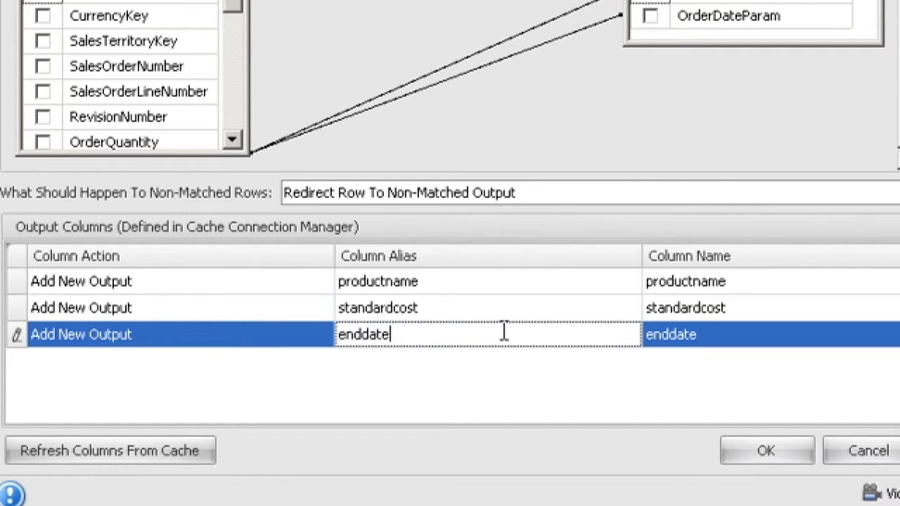
double_click(504, 332)
text(EndPro)
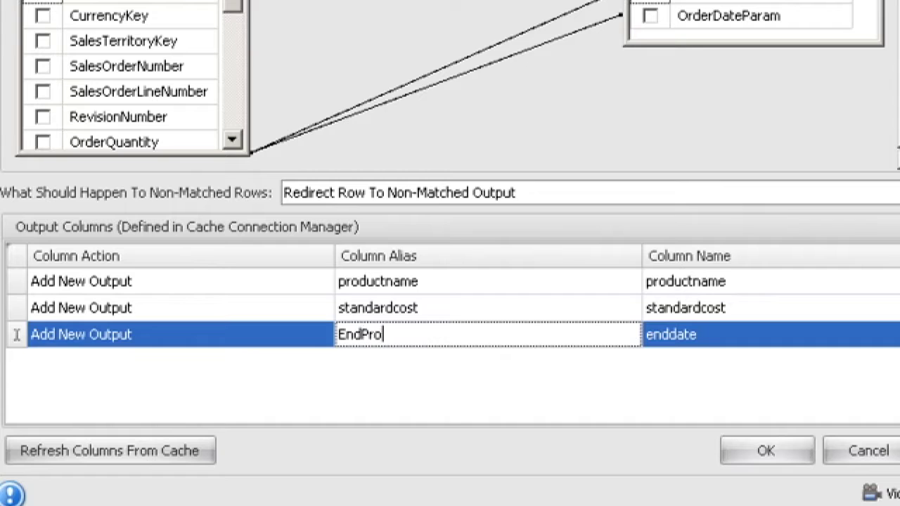
text(ductDate)
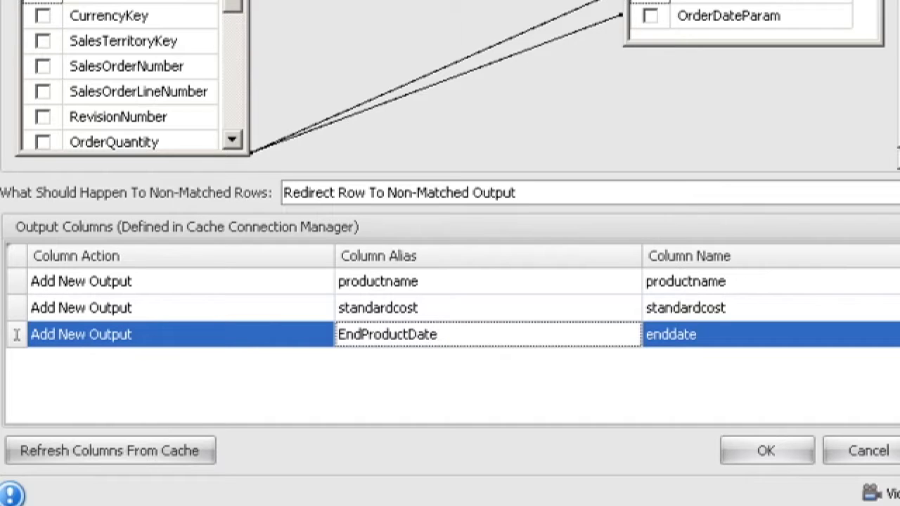
key(ctrl+a)
text(enddate)
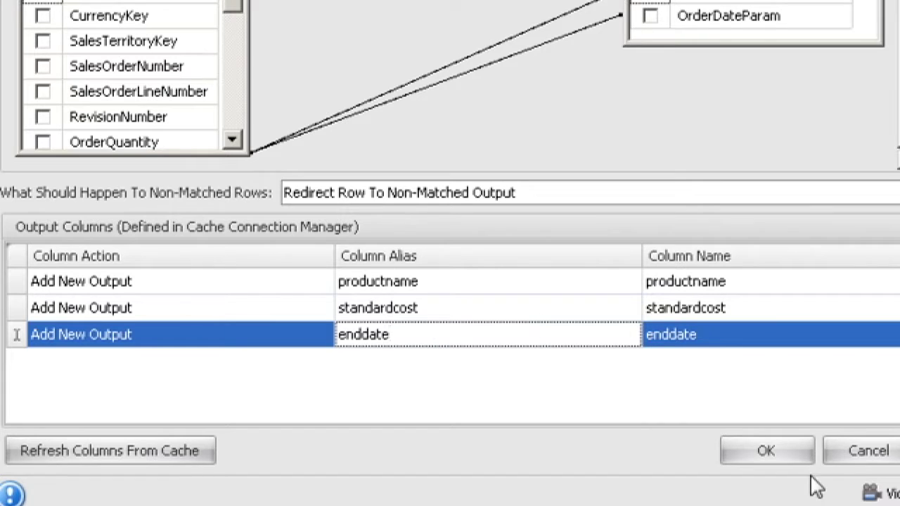
Step: Accept the lookup transform's settings, and briefly reopen its editor to check them, closing it without changes
click(769, 451)
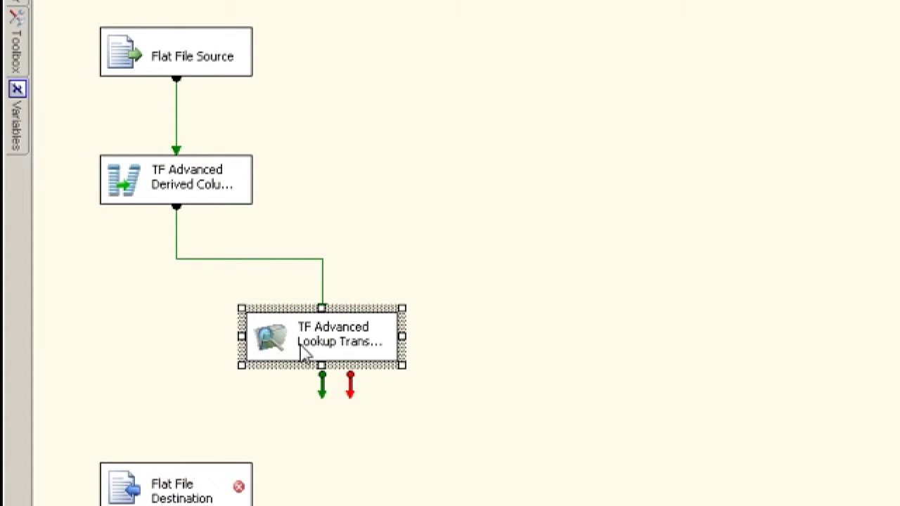
double_click(278, 354)
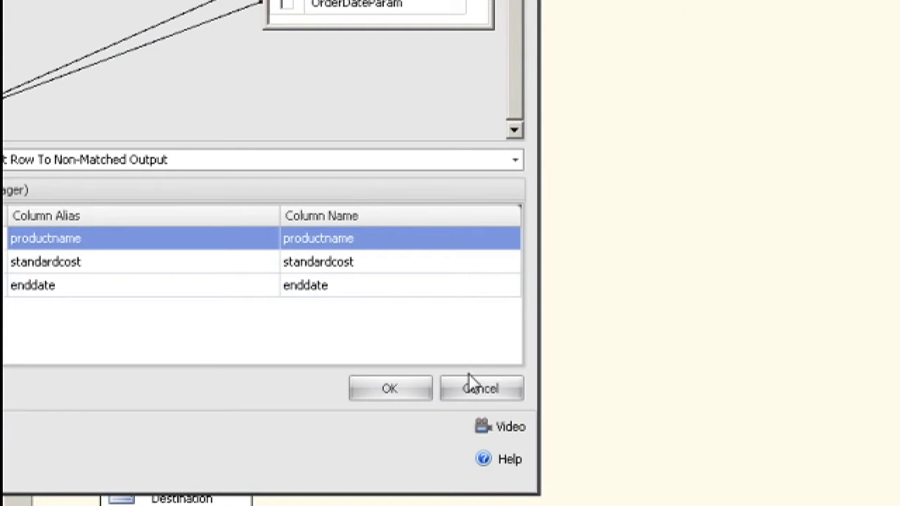
click(482, 392)
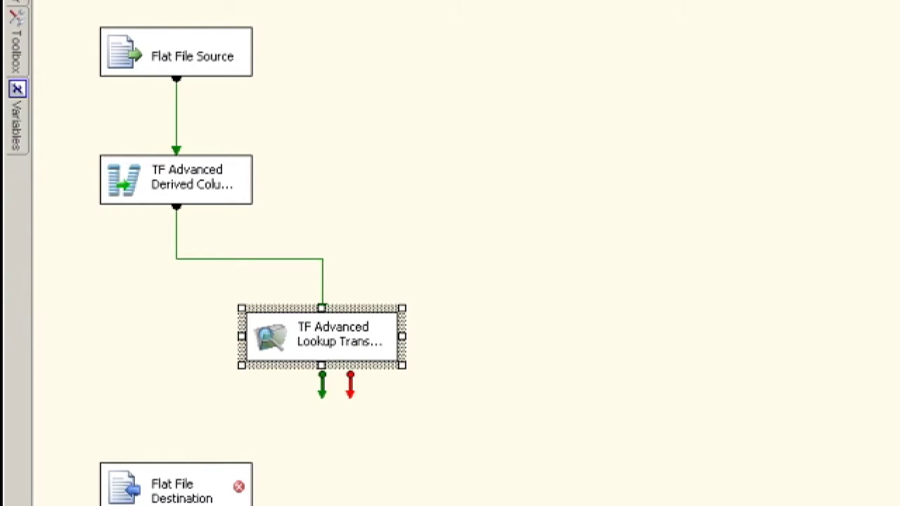
click(438, 10)
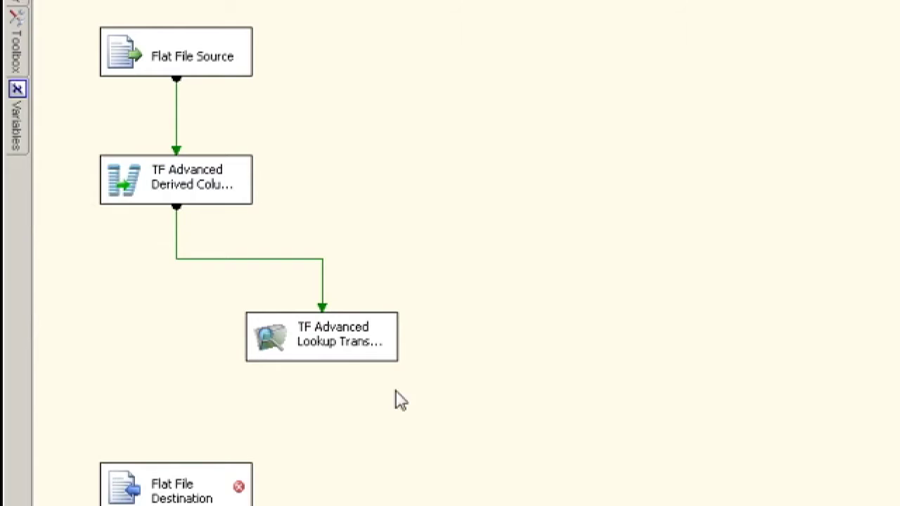
Step: Remove enddate from the output columns in the TF Advanced Lookup Cache Connection Manager and accept the change
double_click(392, 452)
drag(105, 2, 723, 2)
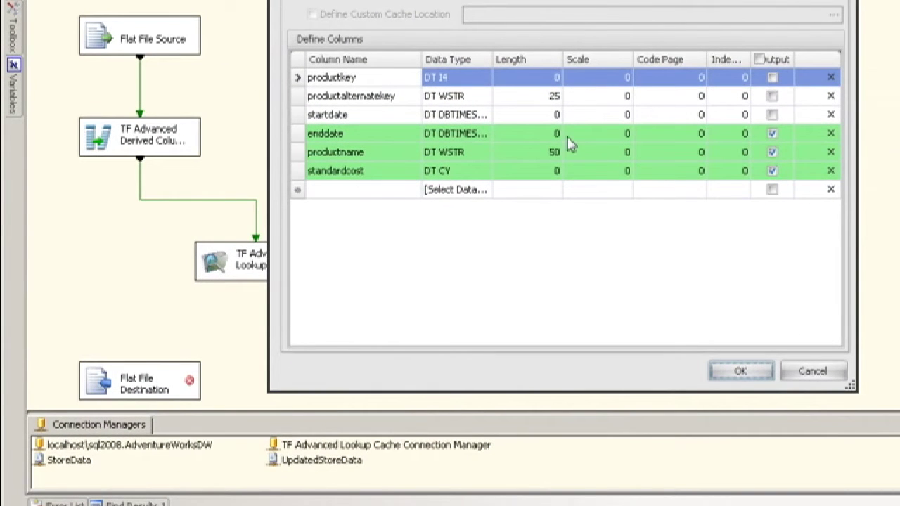
click(772, 134)
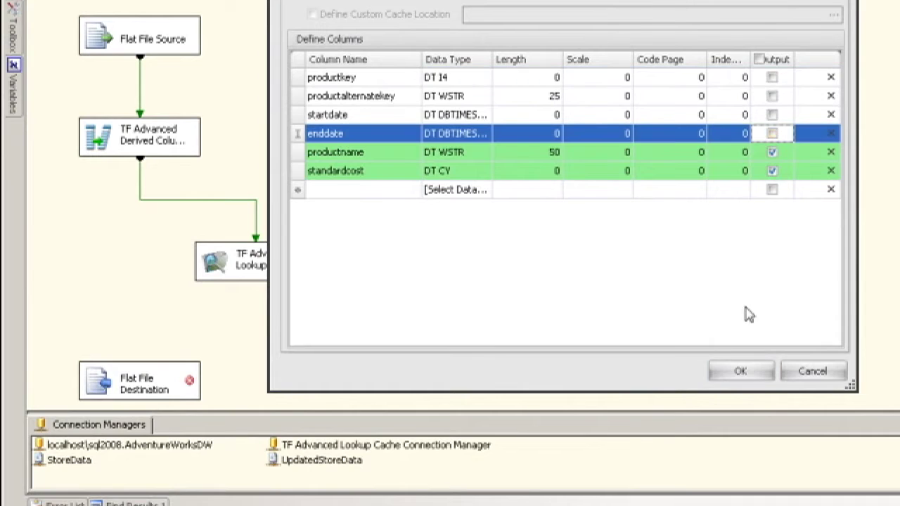
click(743, 374)
Step: Update the TF Advanced Lookup Transform to the cache's changed output columns and accept its settings
double_click(273, 283)
key(Return)
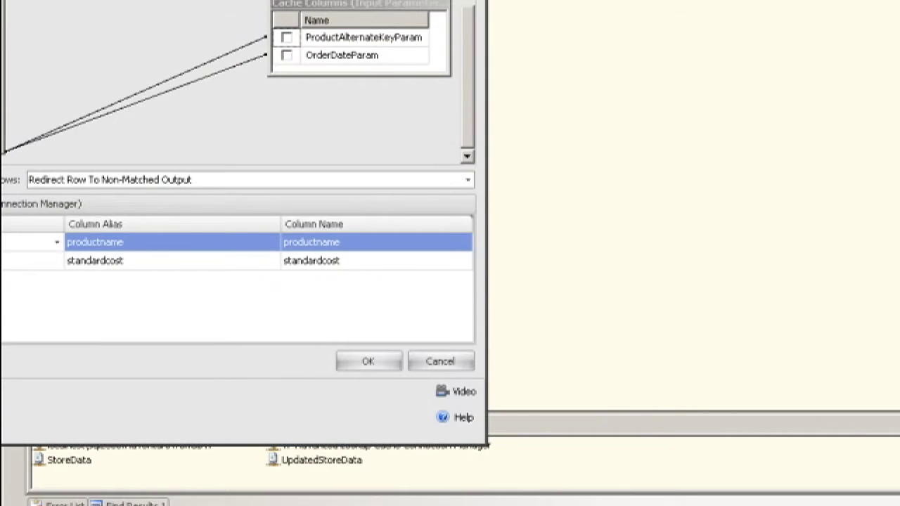
drag(274, 2, 633, 8)
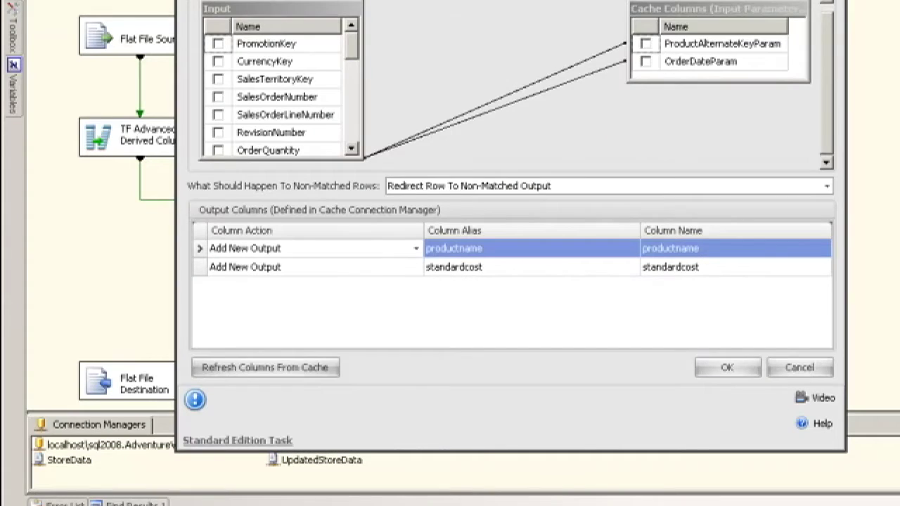
click(728, 370)
Step: Connect the lookup transform's Matched Output to the Flat File Destination and resolve the destination's invalid column references by mapping on column name
drag(256, 301, 118, 389)
click(615, 194)
click(465, 210)
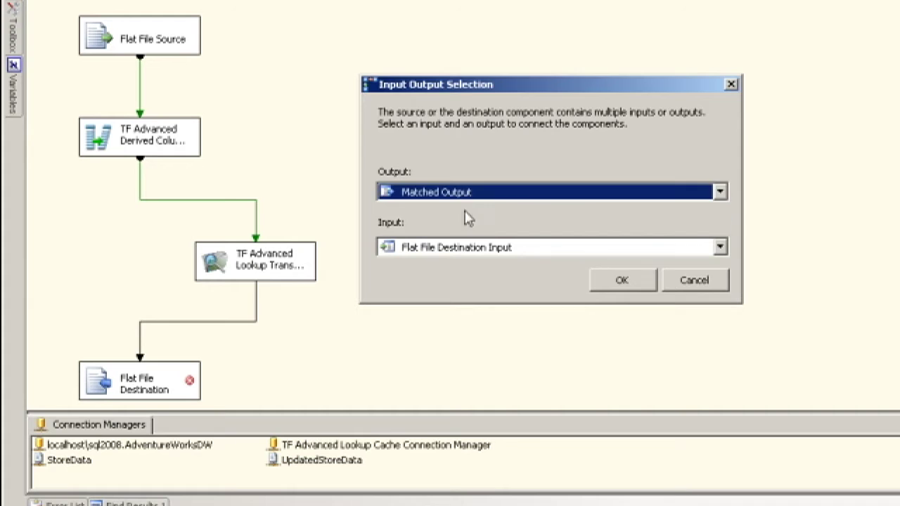
click(618, 280)
double_click(148, 383)
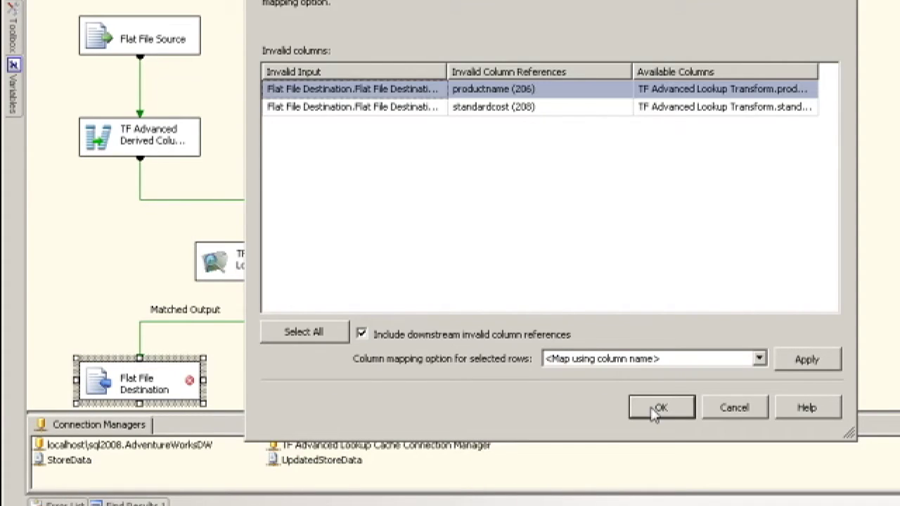
click(656, 408)
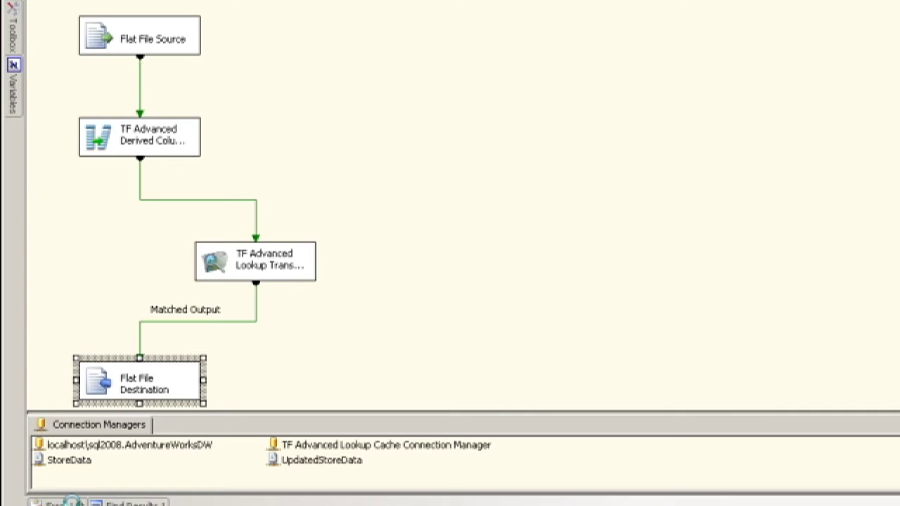
Step: Run the package in debug mode and check the data flow through to the Flat File Destination
key(F5)
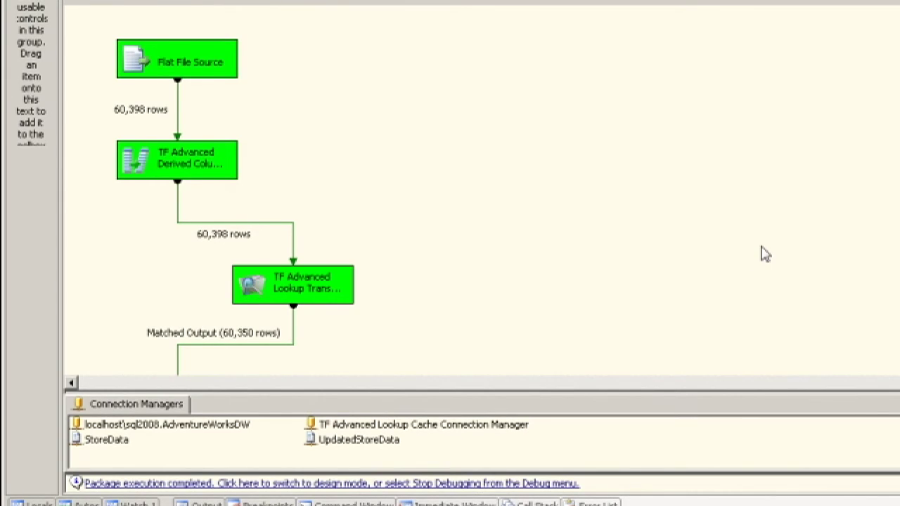
scroll(759, 255, down, 3)
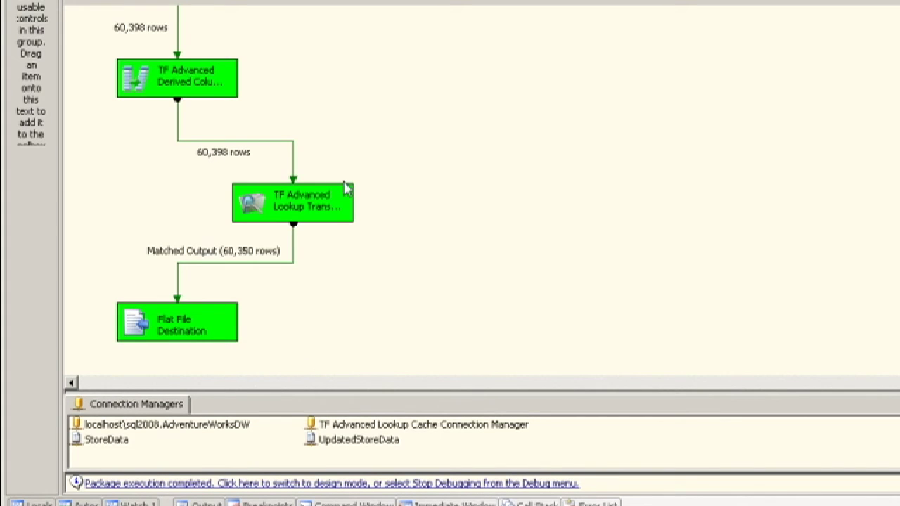